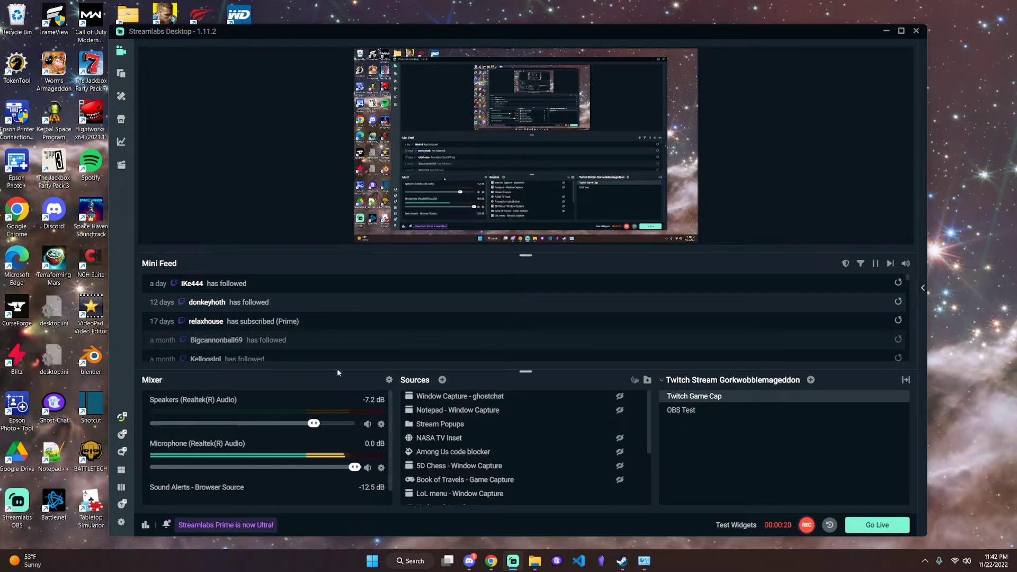
Open the audio filters of the Speakers (Realtek(R) Audio) mixer source
{"action": "left_click", "coordinate": [379, 424]}
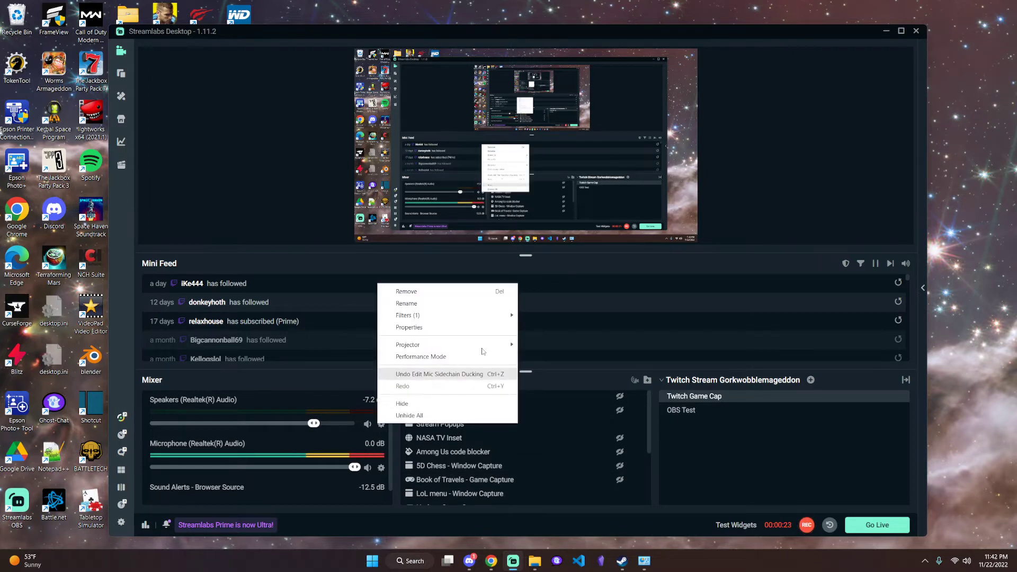
{"action": "mouse_move", "coordinate": [475, 319]}
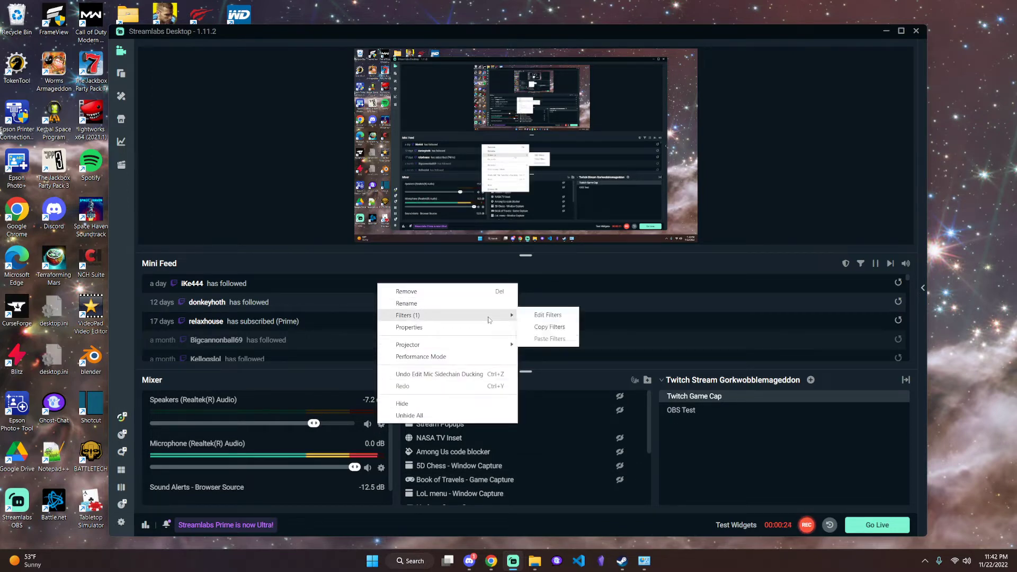
{"action": "left_click", "coordinate": [549, 315]}
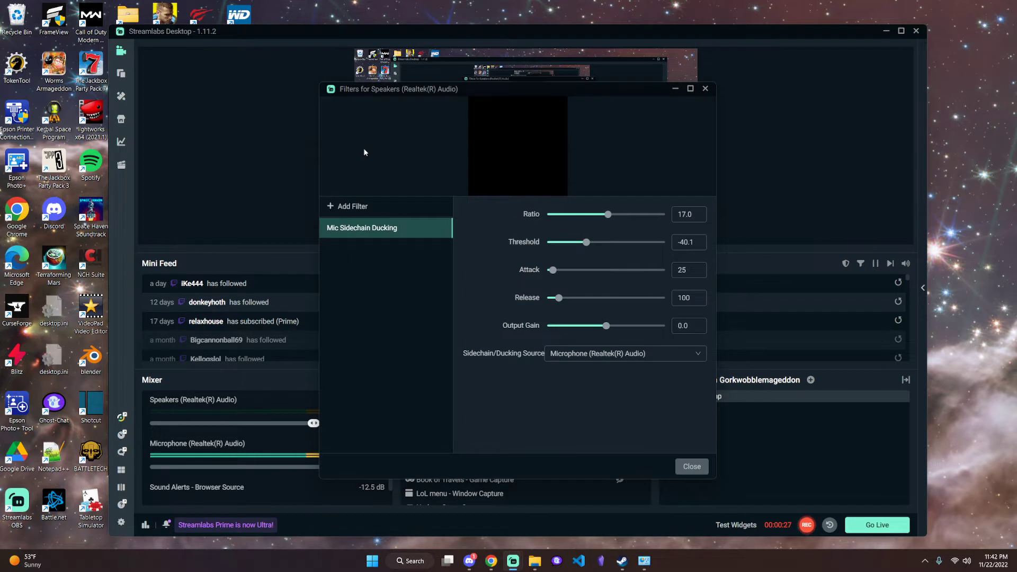
{"action": "left_click_drag", "start_coordinate": [439, 92], "coordinate": [585, 80]}
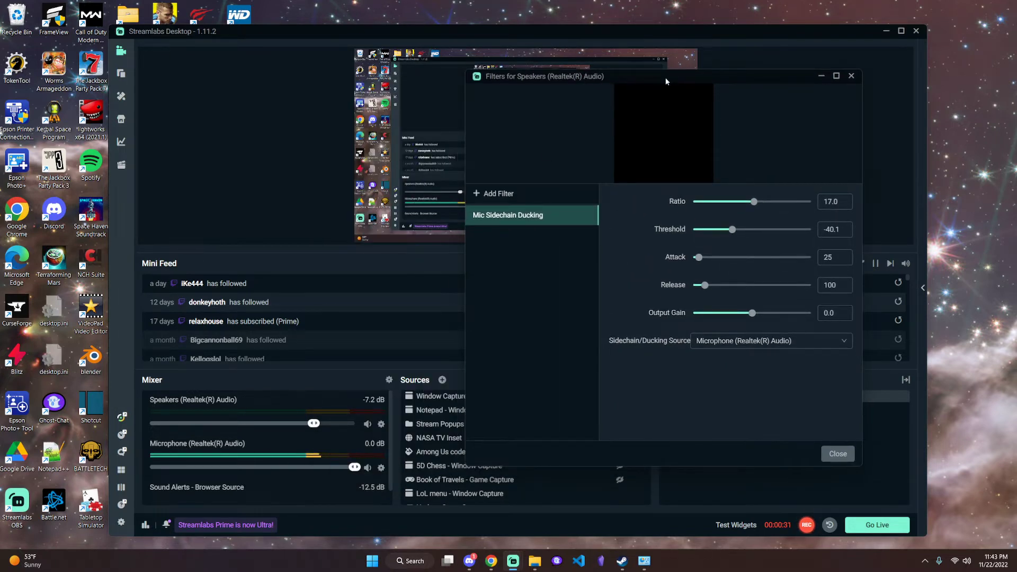
{"action": "left_click_drag", "start_coordinate": [666, 77], "coordinate": [553, 75]}
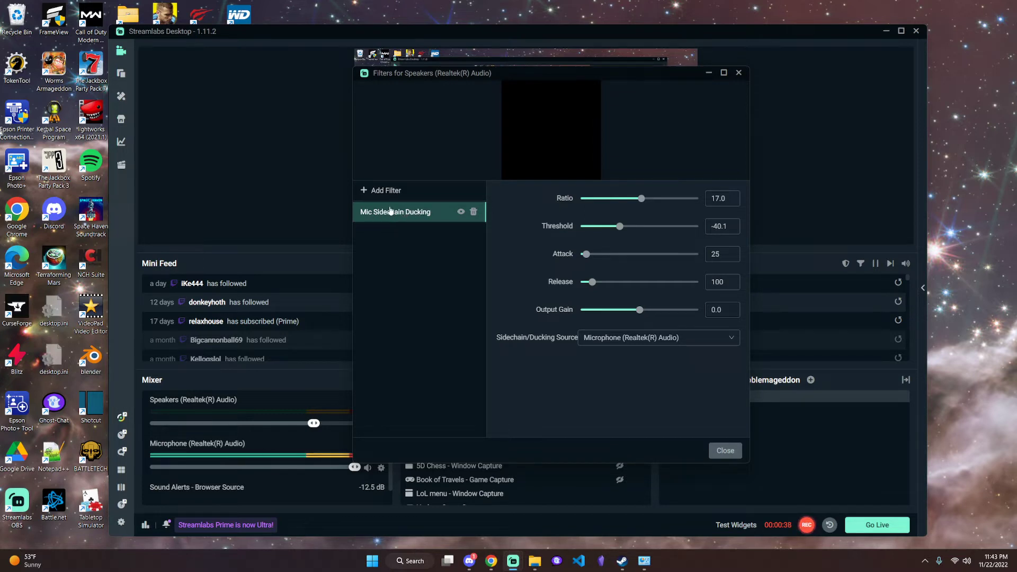
{"action": "left_click", "coordinate": [375, 190]}
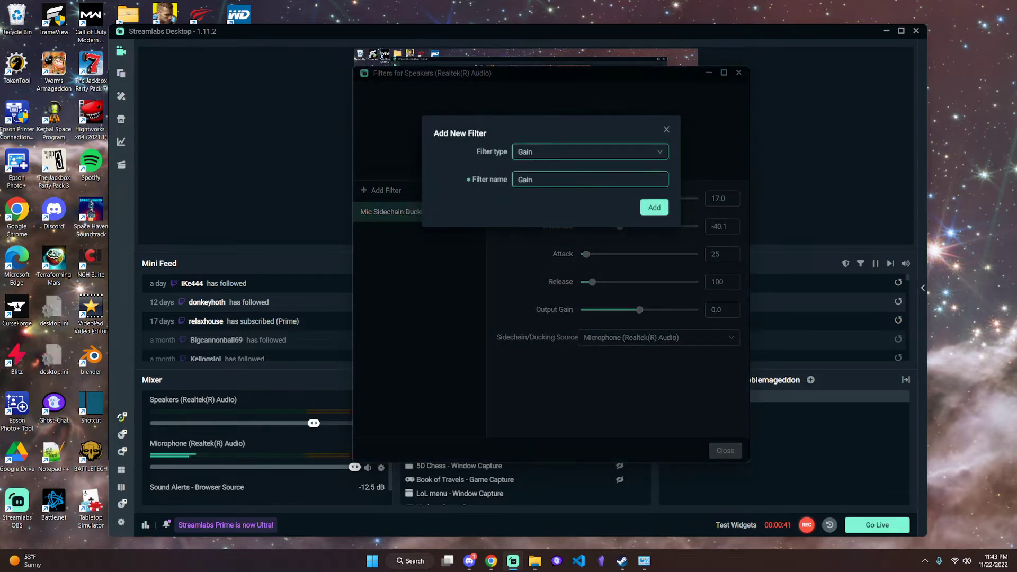
{"action": "left_click", "coordinate": [595, 154]}
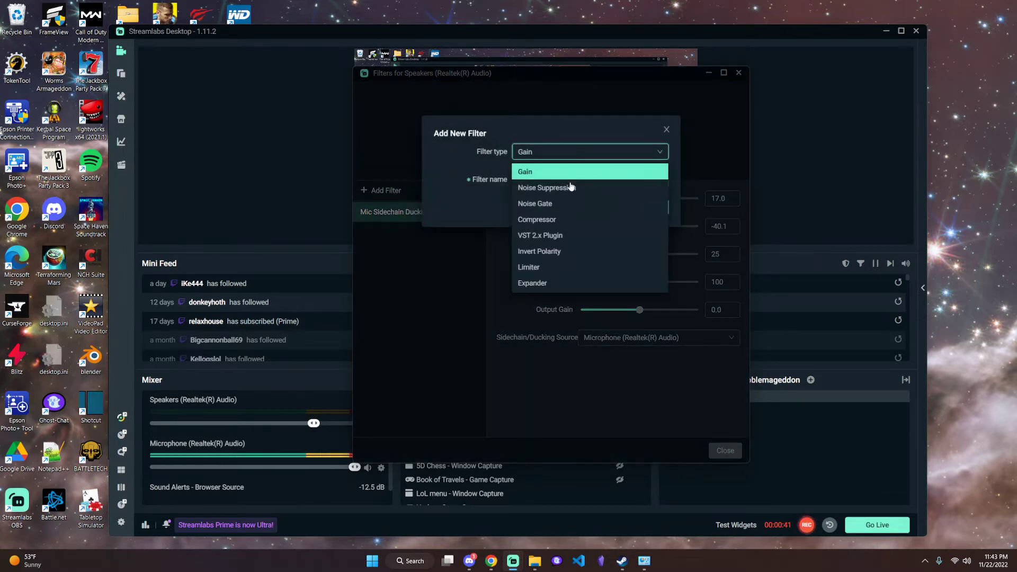
{"action": "left_click", "coordinate": [555, 220]}
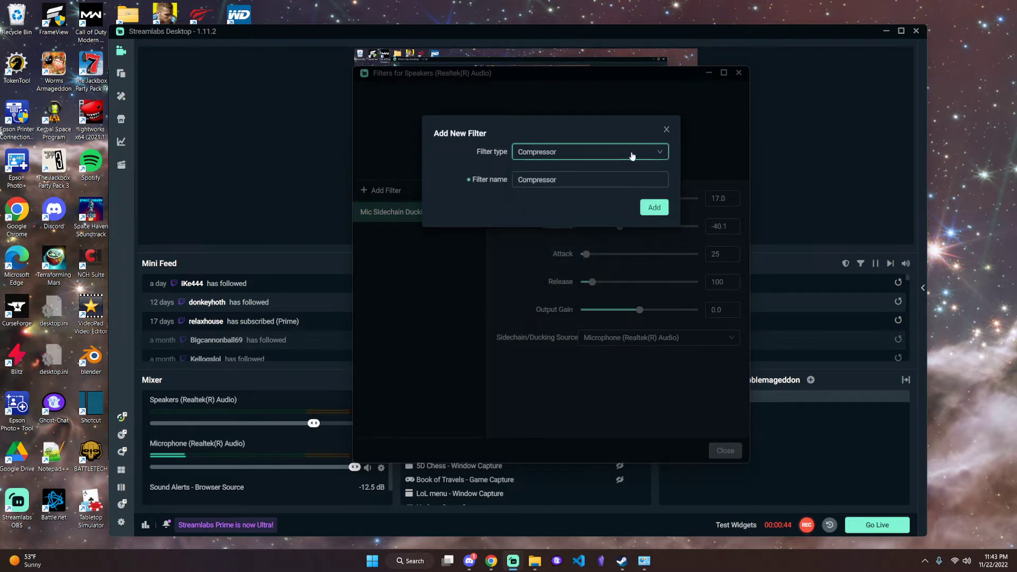
{"action": "left_click", "coordinate": [666, 131]}
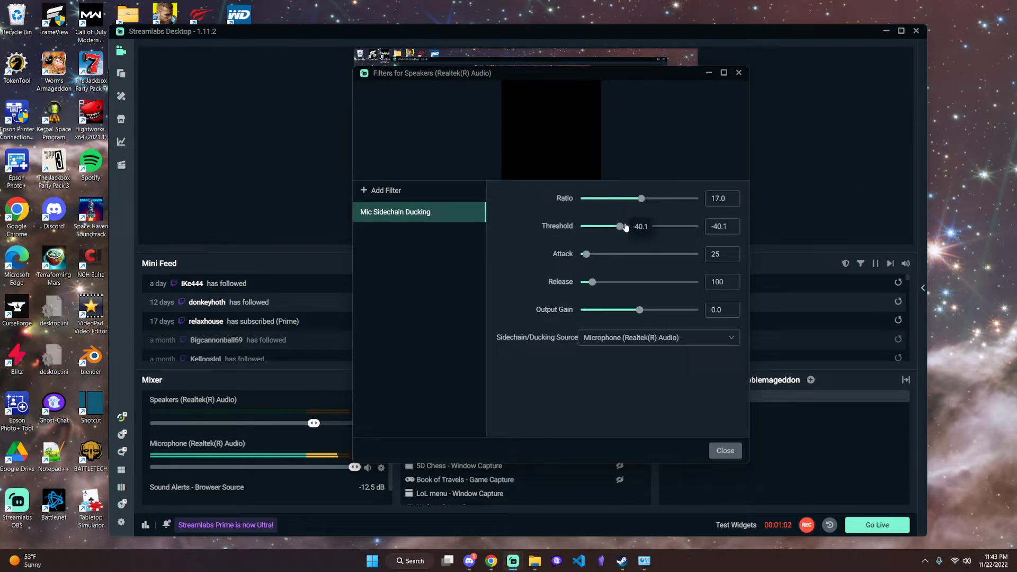
Review the threshold, attack and release values of the Mic Sidechain Ducking filter
{"action": "left_click", "coordinate": [719, 227]}
{"action": "double_click", "coordinate": [709, 254]}
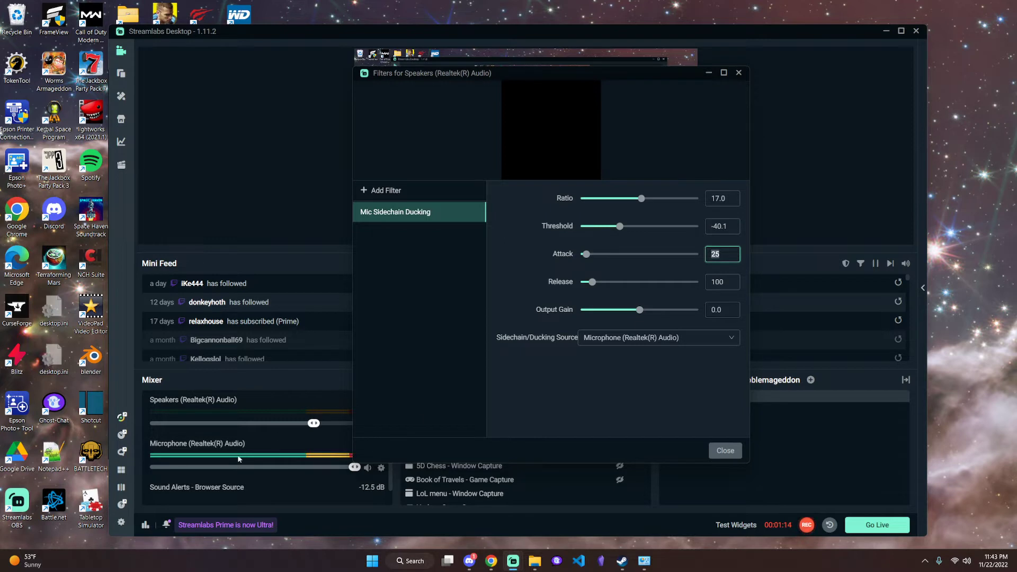
{"action": "left_click", "coordinate": [715, 281]}
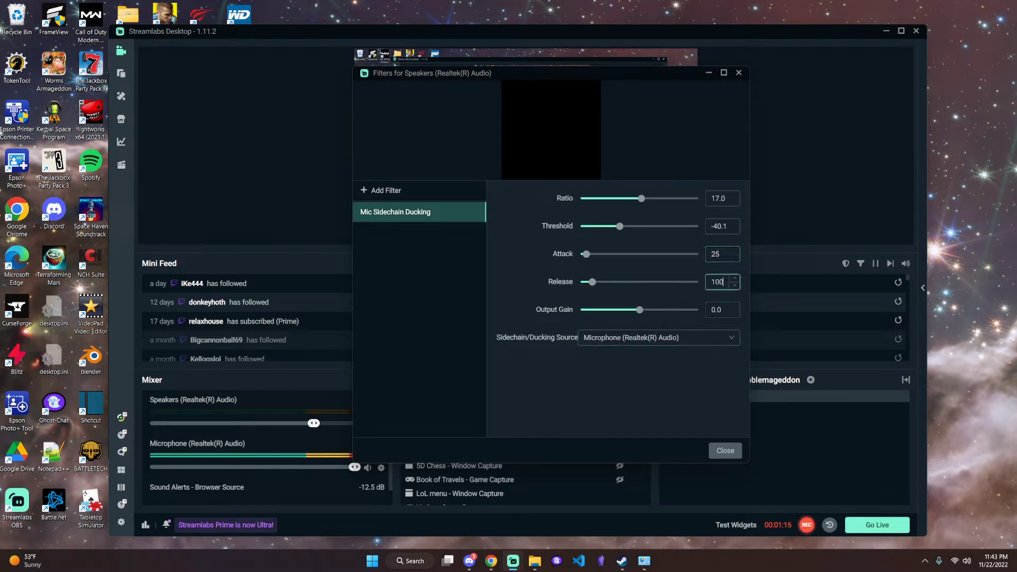
{"action": "double_click", "coordinate": [716, 281]}
{"action": "left_click", "coordinate": [723, 254]}
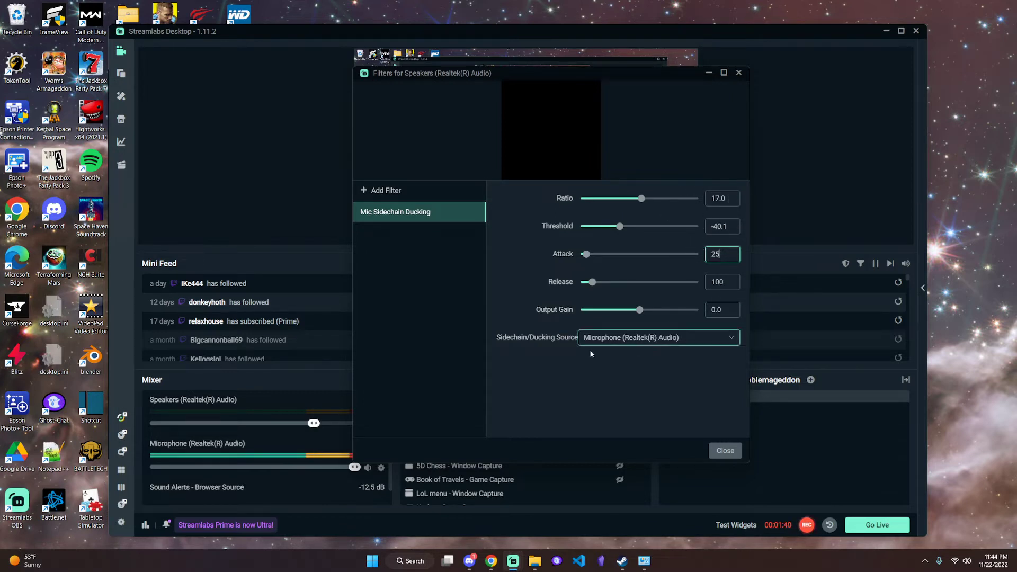
Set Microphone (Realtek(R) Audio) as the filter's sidechain/ducking source and close the speaker filters
{"action": "left_click", "coordinate": [636, 344]}
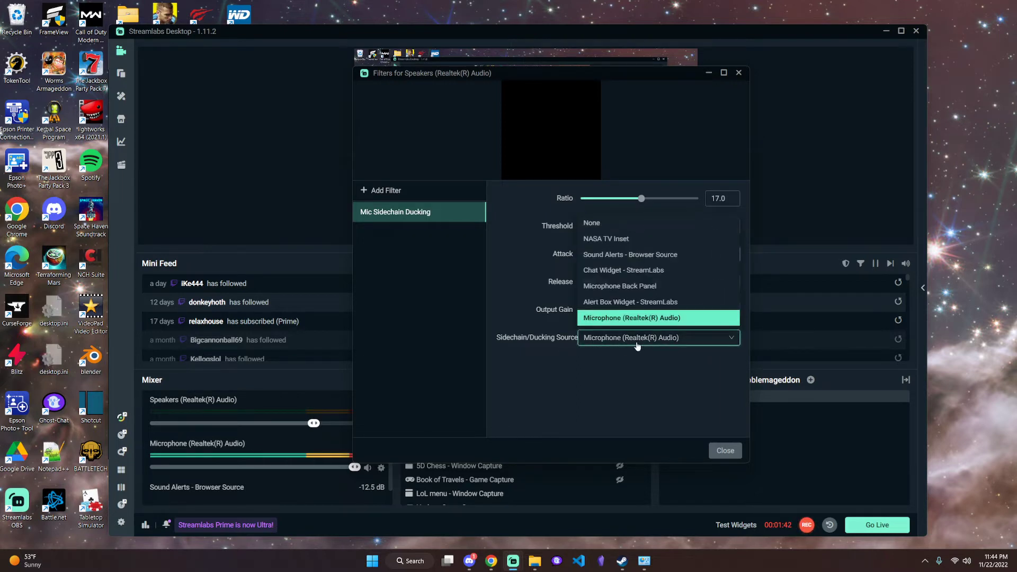
{"action": "left_click", "coordinate": [634, 319]}
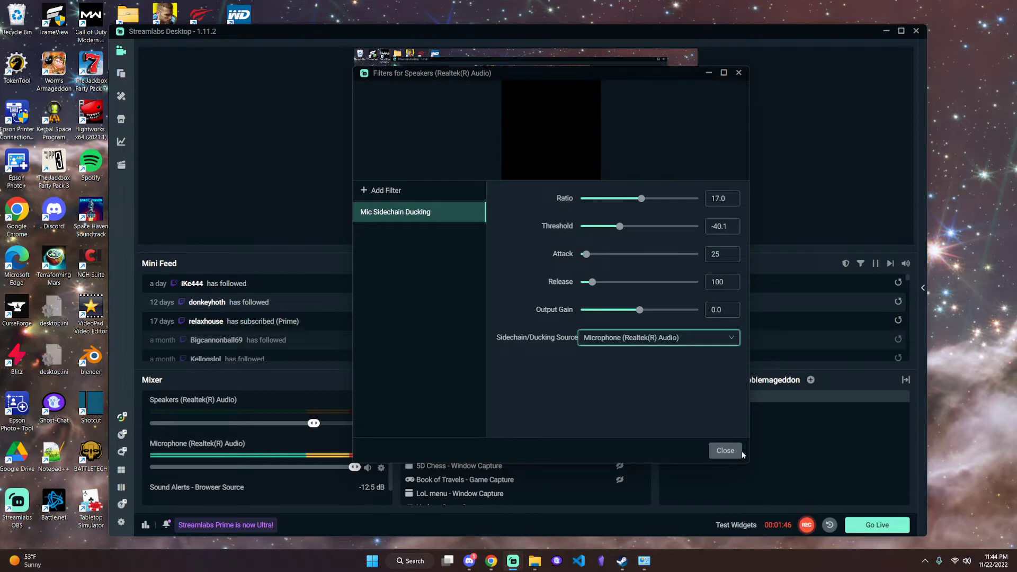
{"action": "left_click", "coordinate": [725, 450]}
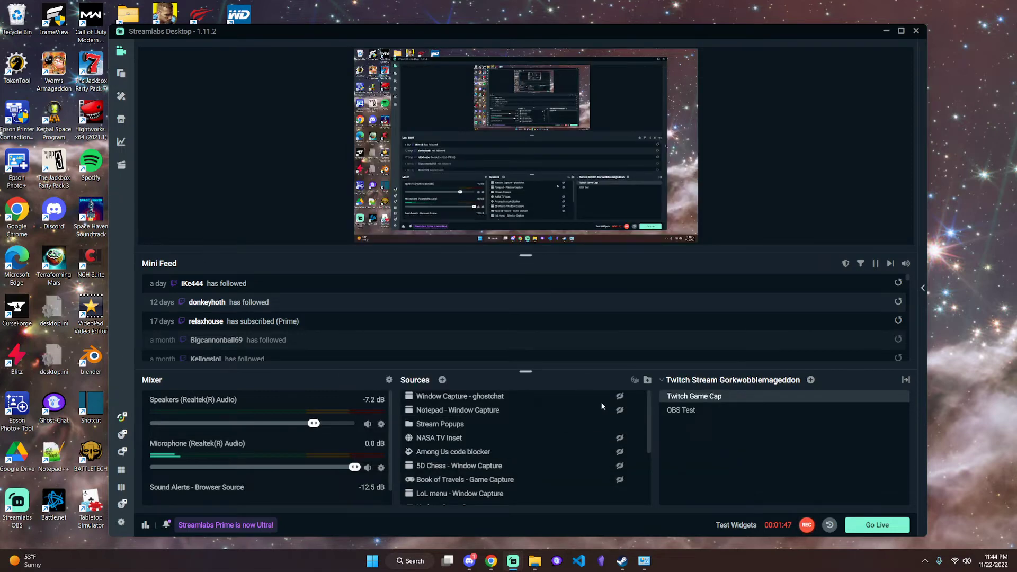
Open the audio filters of the Microphone (Realtek(R) Audio) mixer source
{"action": "right_click", "coordinate": [380, 468]}
{"action": "mouse_move", "coordinate": [453, 365]}
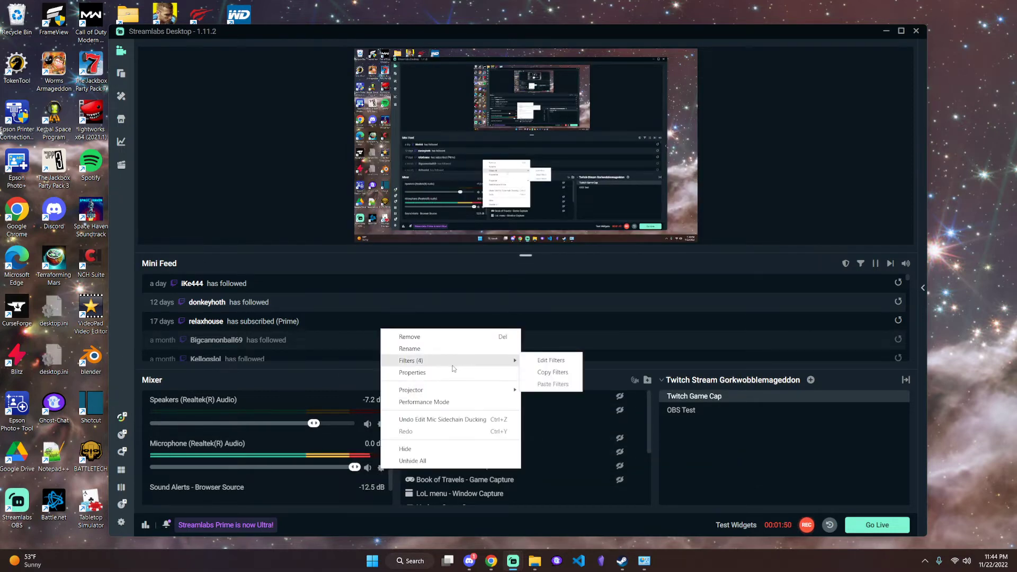
{"action": "left_click", "coordinate": [546, 361]}
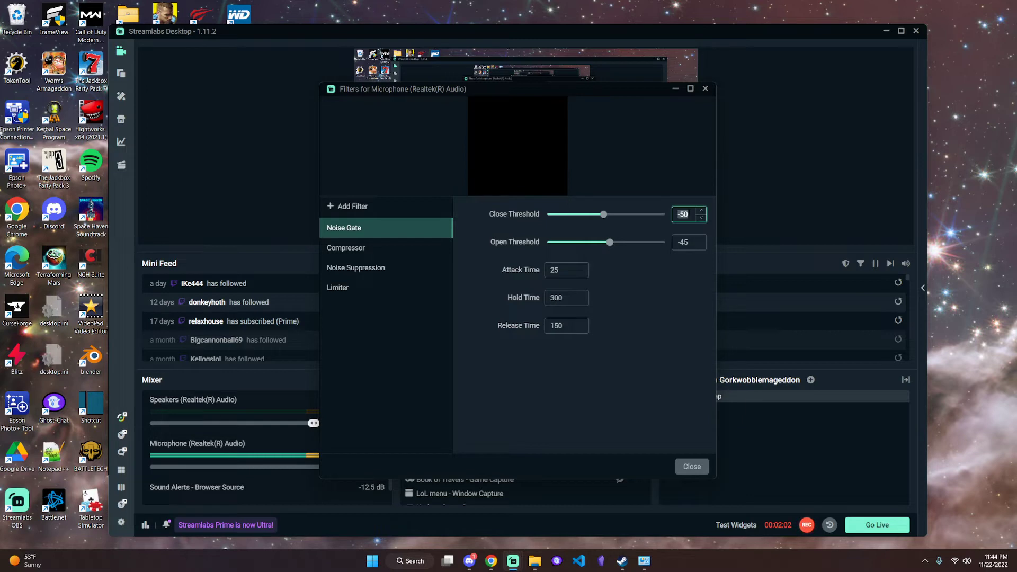
Review the Noise Gate's close and open thresholds and its attack, hold and release times
{"action": "left_click", "coordinate": [688, 214]}
{"action": "left_click", "coordinate": [640, 323]}
{"action": "left_click", "coordinate": [696, 244]}
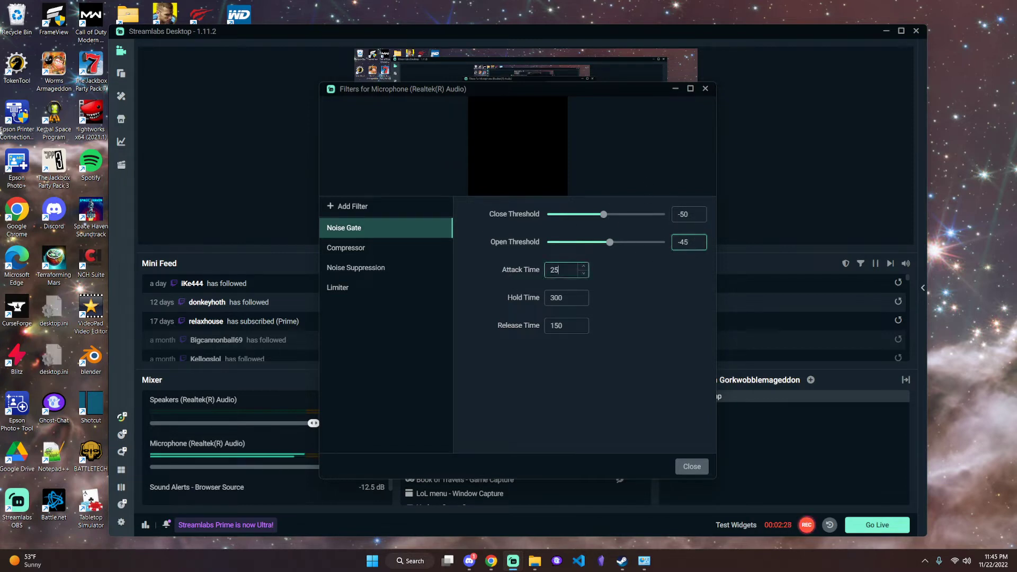
{"action": "left_click_drag", "start_coordinate": [562, 271], "coordinate": [543, 270]}
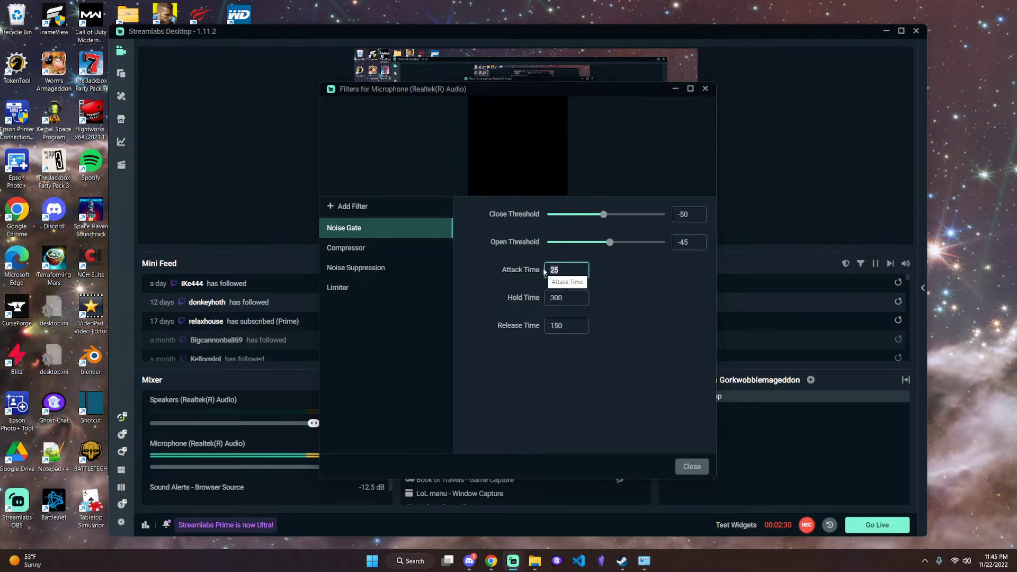
{"action": "left_click", "coordinate": [691, 243]}
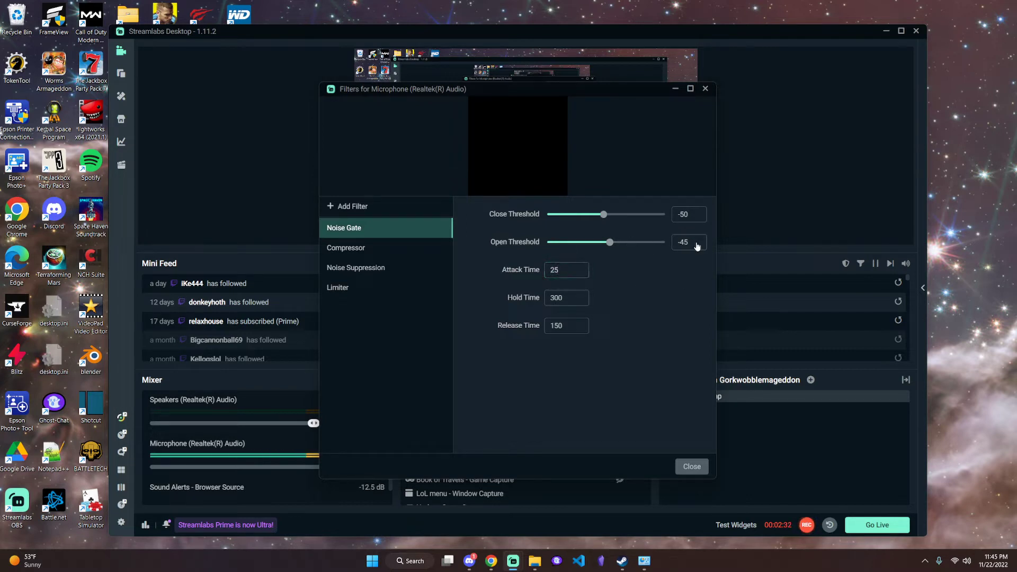
{"action": "left_click", "coordinate": [560, 298]}
{"action": "left_click", "coordinate": [565, 299]}
{"action": "double_click", "coordinate": [562, 299]}
{"action": "left_click", "coordinate": [647, 306]}
{"action": "double_click", "coordinate": [556, 325]}
Lower the microphone Compressor's ratio to 1.0 to compare the mixer levels, and restore it to 20.0
{"action": "left_click", "coordinate": [353, 248]}
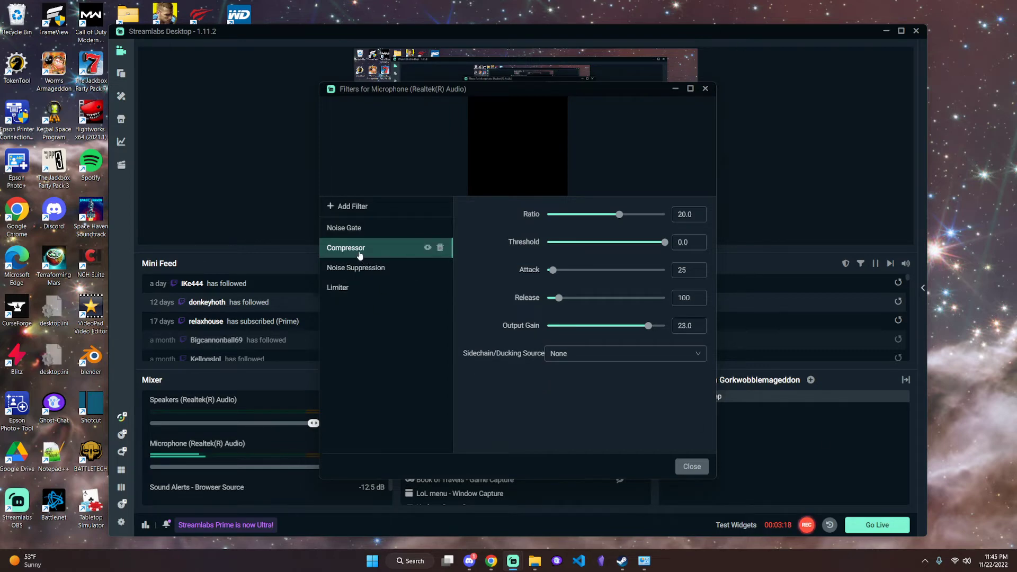
{"action": "left_click_drag", "start_coordinate": [537, 93], "coordinate": [669, 70]}
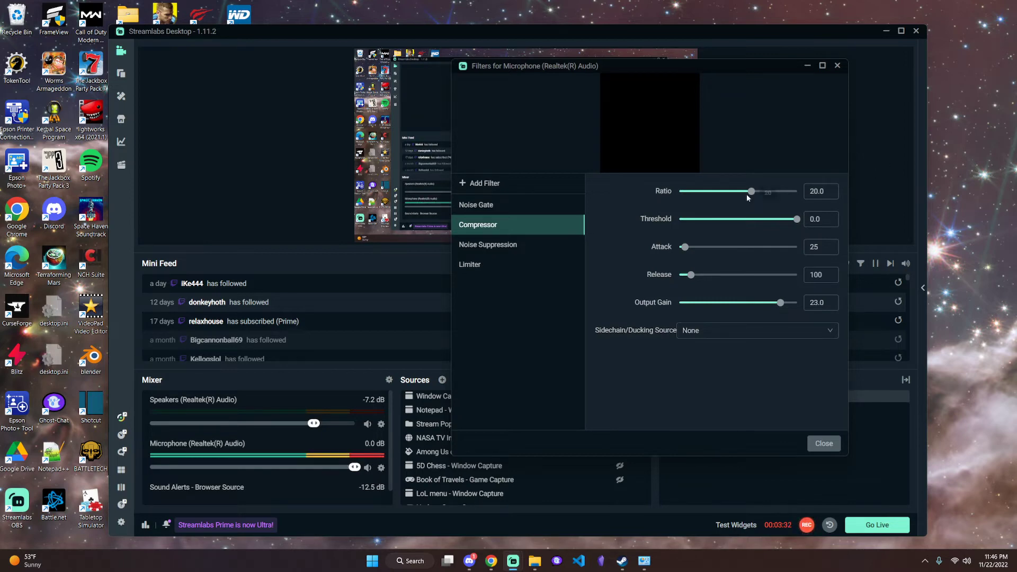
{"action": "mouse_move", "coordinate": [751, 196]}
{"action": "left_click_drag", "start_coordinate": [750, 194], "coordinate": [680, 194]}
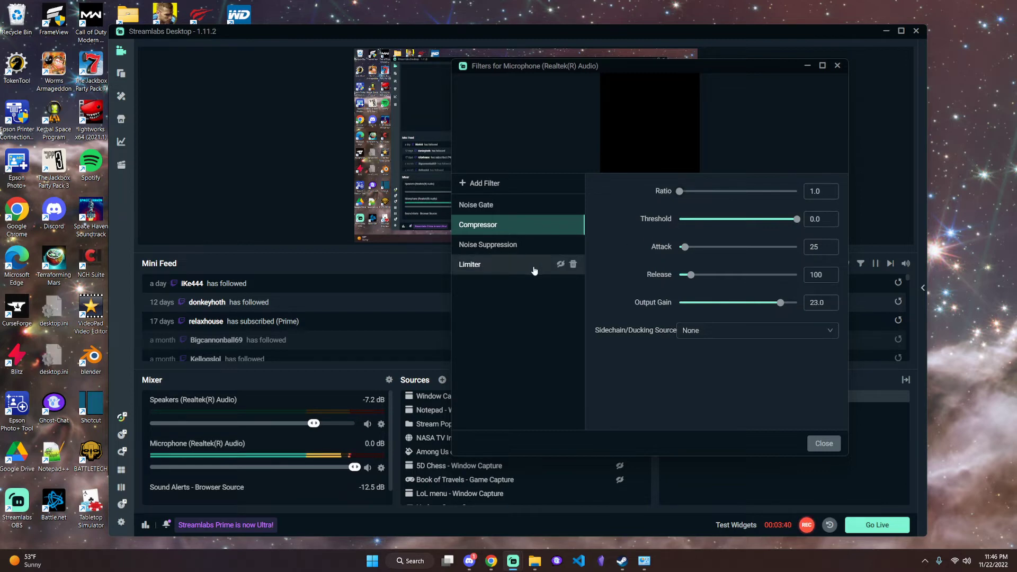
{"action": "mouse_move", "coordinate": [679, 195]}
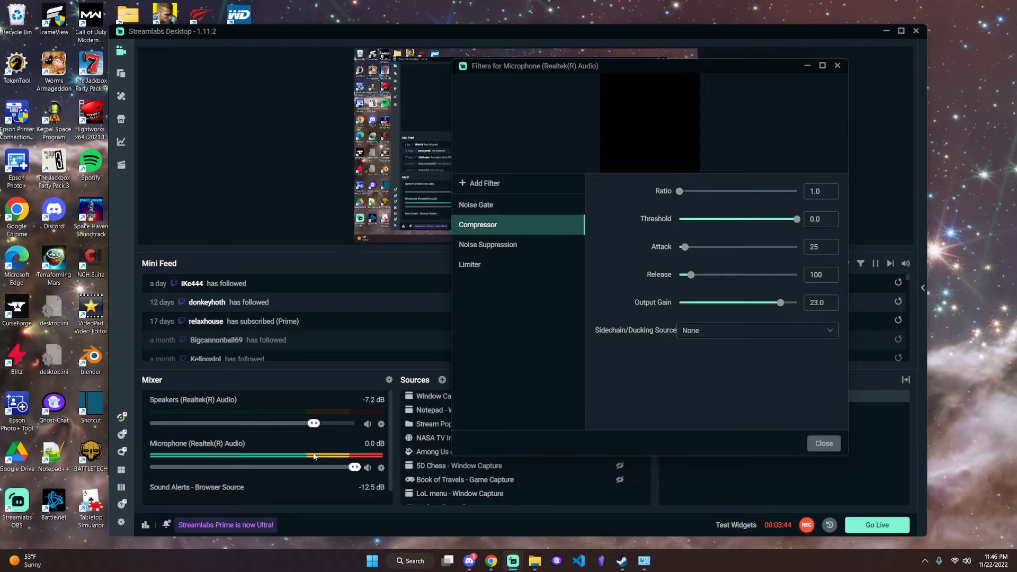
{"action": "left_click_drag", "start_coordinate": [680, 192], "coordinate": [751, 191]}
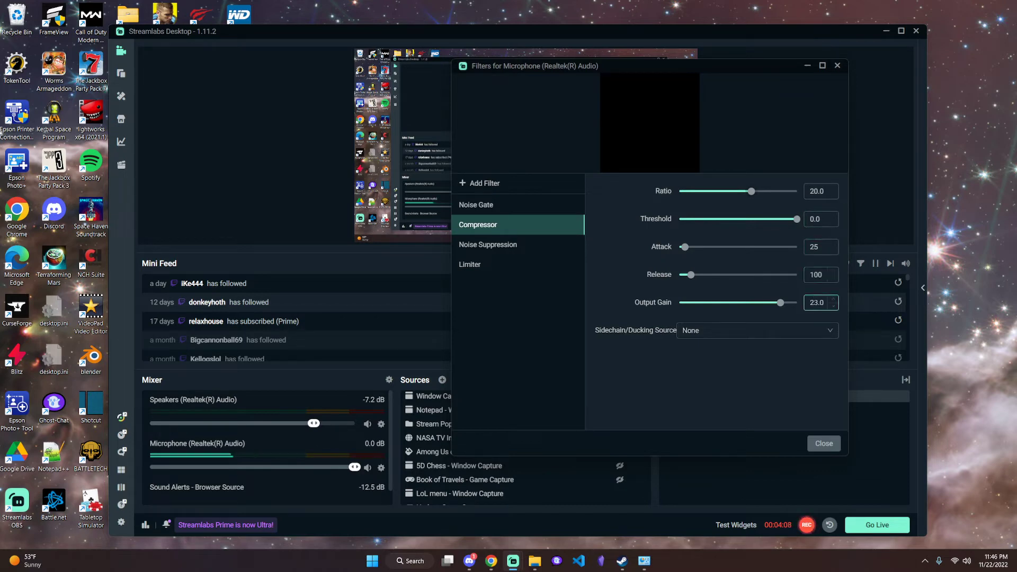
{"action": "double_click", "coordinate": [812, 303]}
{"action": "left_click", "coordinate": [740, 367]}
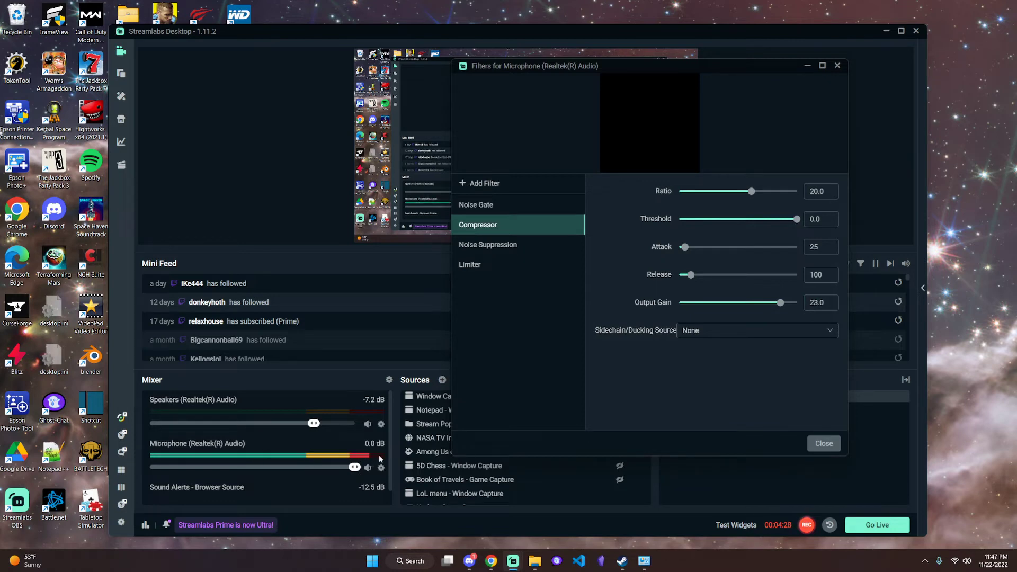
Review the Noise Suppression method options and the Limiter settings, and close the microphone filters
{"action": "left_click", "coordinate": [490, 246]}
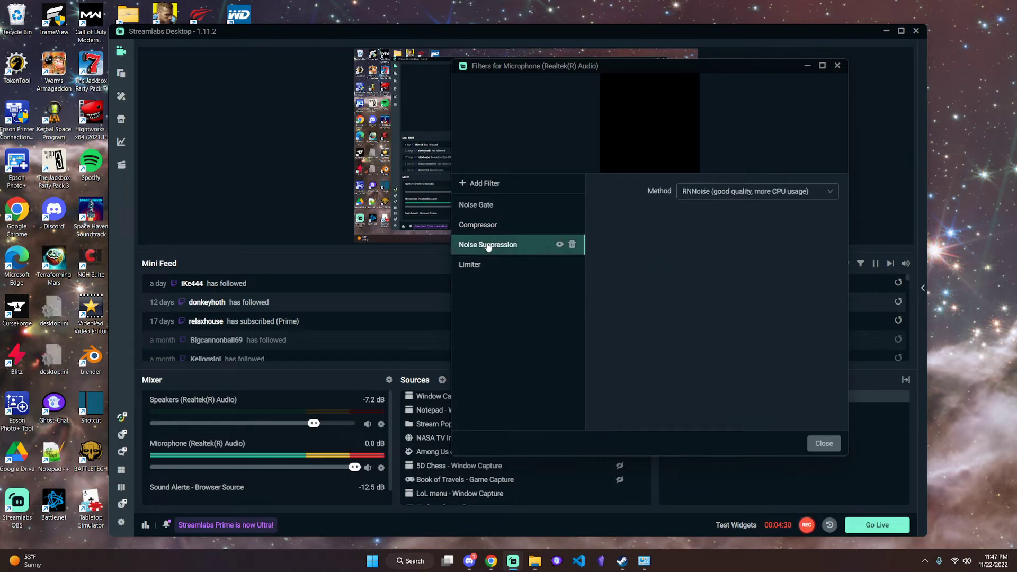
{"action": "left_click", "coordinate": [772, 200]}
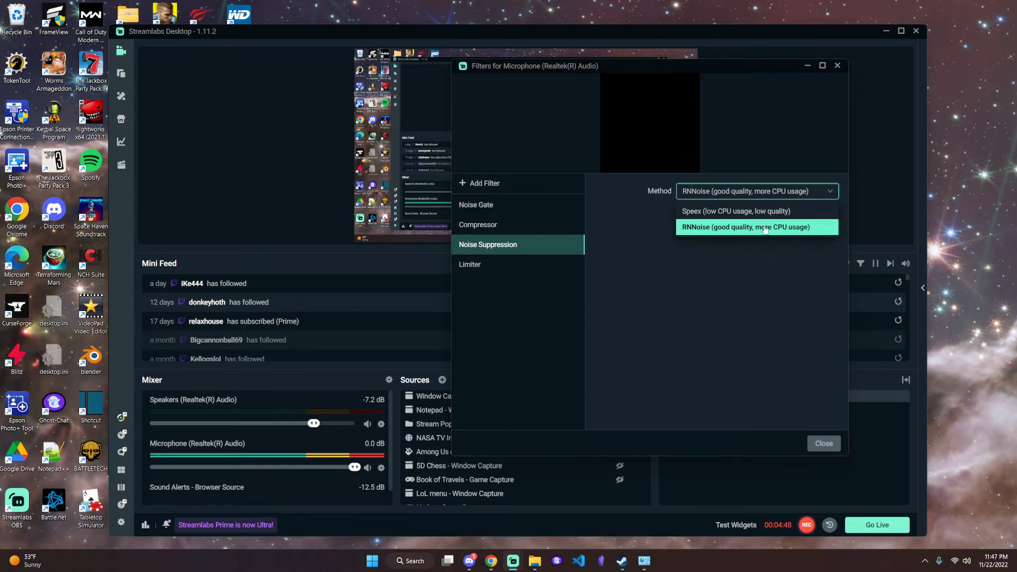
{"action": "left_click", "coordinate": [771, 250]}
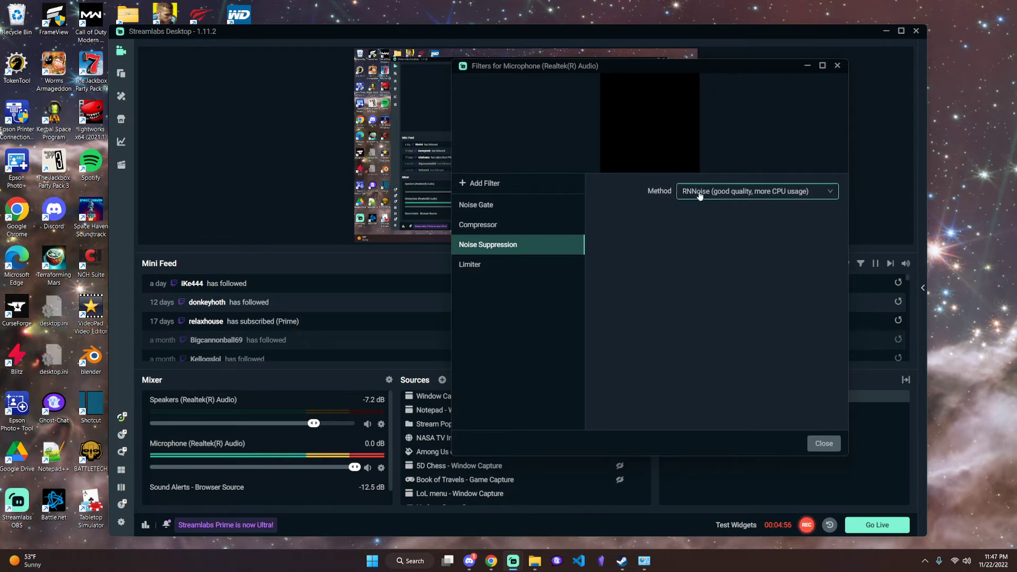
{"action": "left_click", "coordinate": [481, 266]}
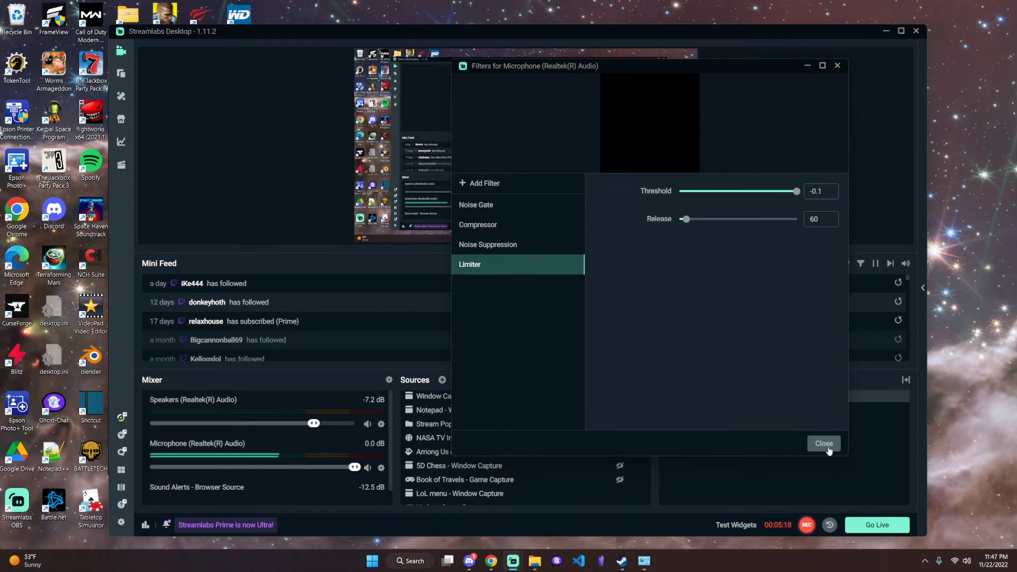
{"action": "left_click", "coordinate": [824, 444]}
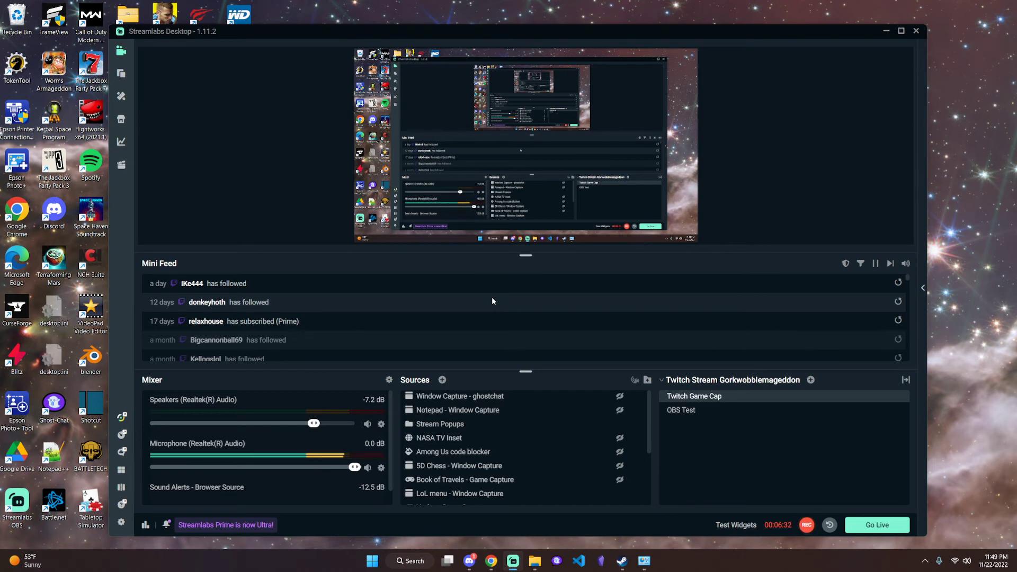
Find and open the Realtek Audio Console from Windows search, and show the Microphone effects
{"action": "key", "text": "super"}
{"action": "type", "text": "ra"}
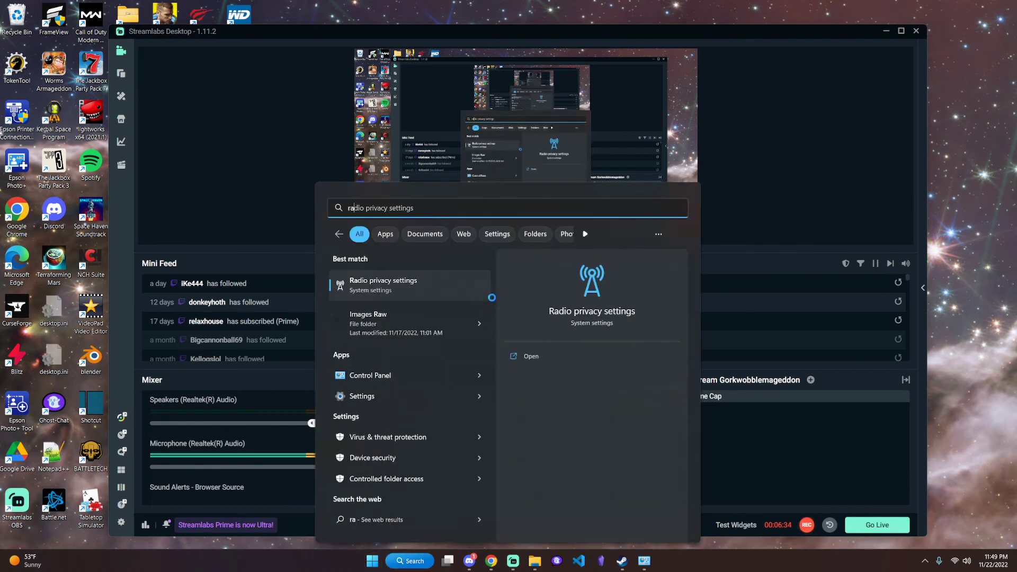
{"action": "type", "text": "l"}
{"action": "key", "text": "BackSpace"}
{"action": "key", "text": "BackSpace"}
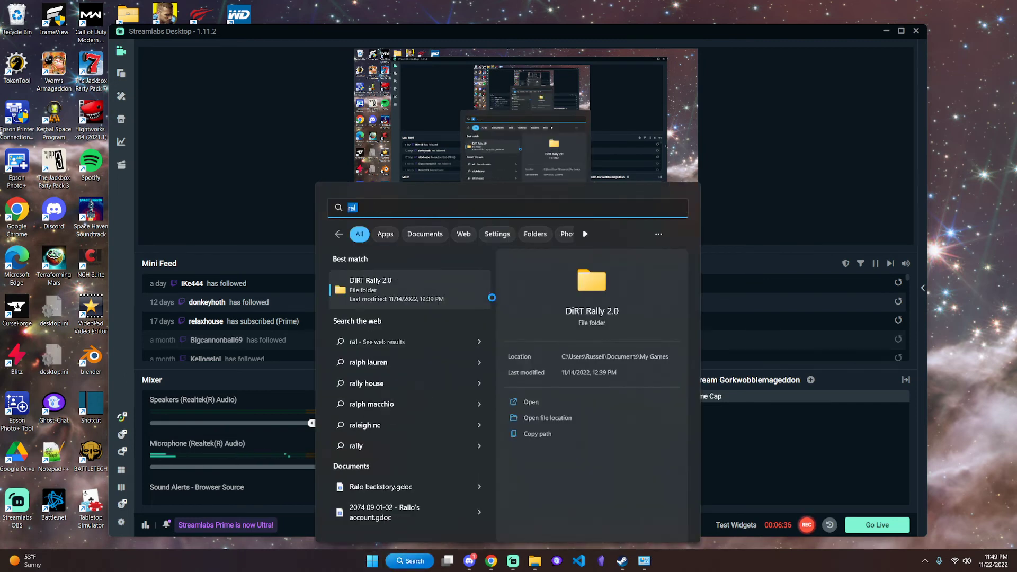
{"action": "type", "text": "ealtek Audio Console"}
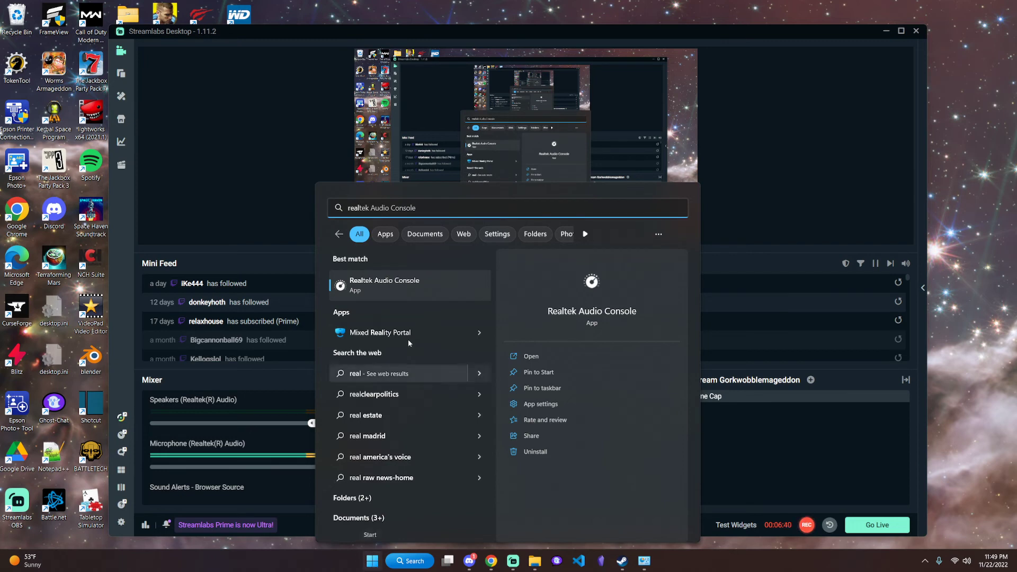
{"action": "left_click", "coordinate": [399, 292]}
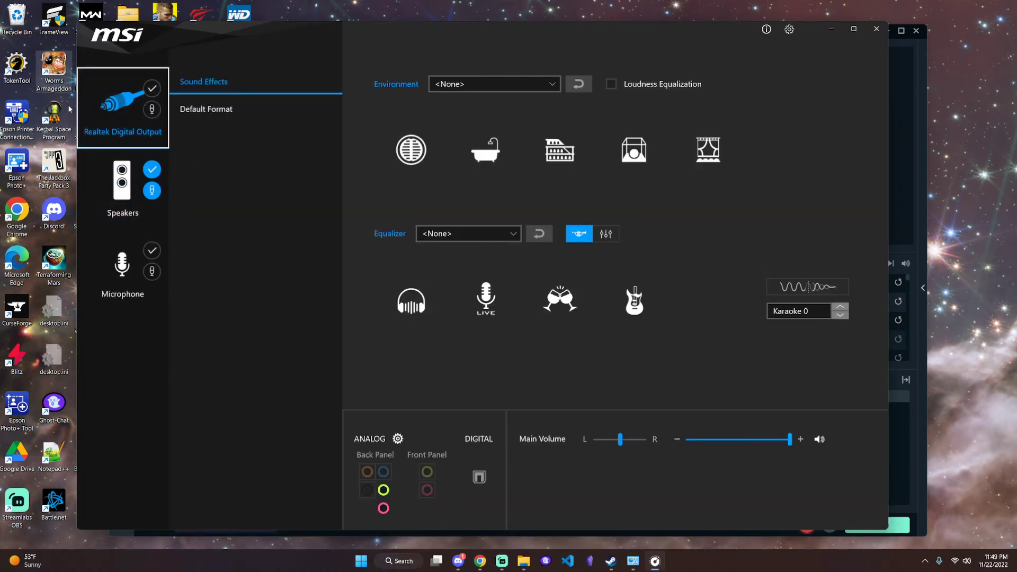
{"action": "left_click", "coordinate": [122, 276]}
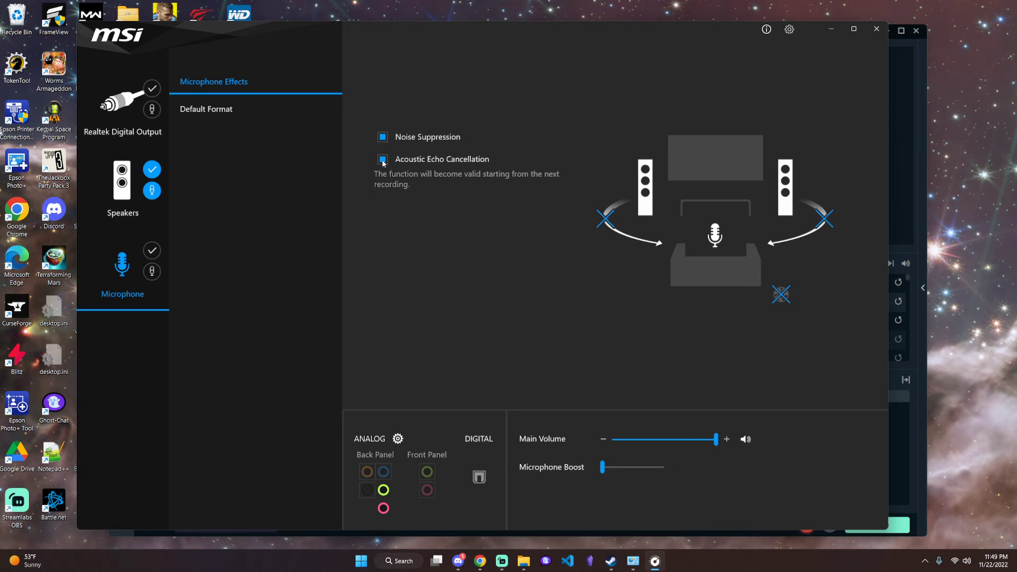
Toggle the microphone's Noise Suppression and Acoustic Echo Cancellation effects off and on again
{"action": "mouse_move", "coordinate": [462, 34]}
{"action": "left_mouse_down"}
{"action": "mouse_move", "coordinate": [685, 43]}
{"action": "mouse_move", "coordinate": [663, 24]}
{"action": "mouse_move", "coordinate": [447, 34]}
{"action": "left_mouse_up"}
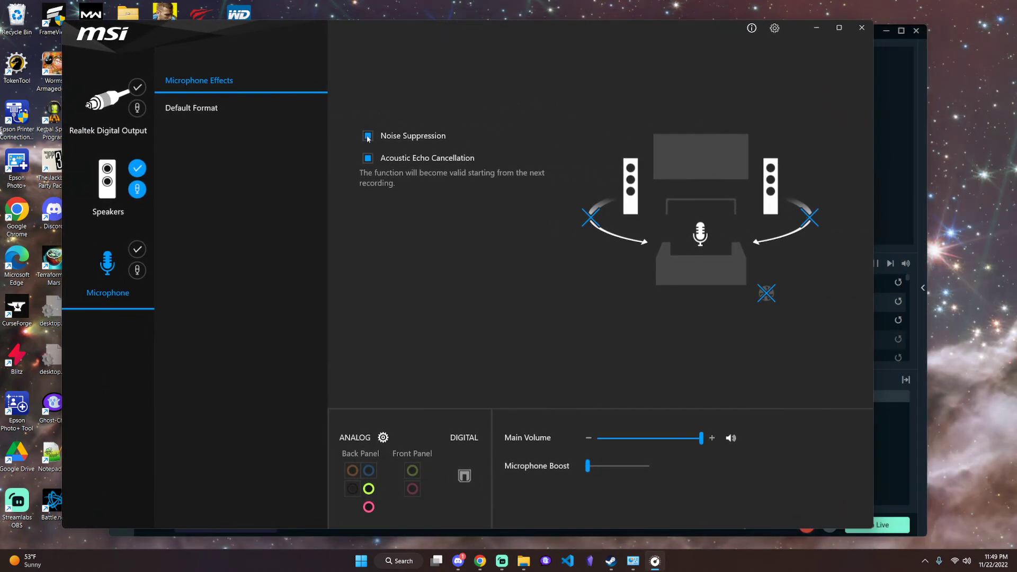
{"action": "left_click", "coordinate": [369, 136]}
{"action": "left_click", "coordinate": [369, 137]}
{"action": "left_click_drag", "start_coordinate": [436, 21], "coordinate": [409, 28]}
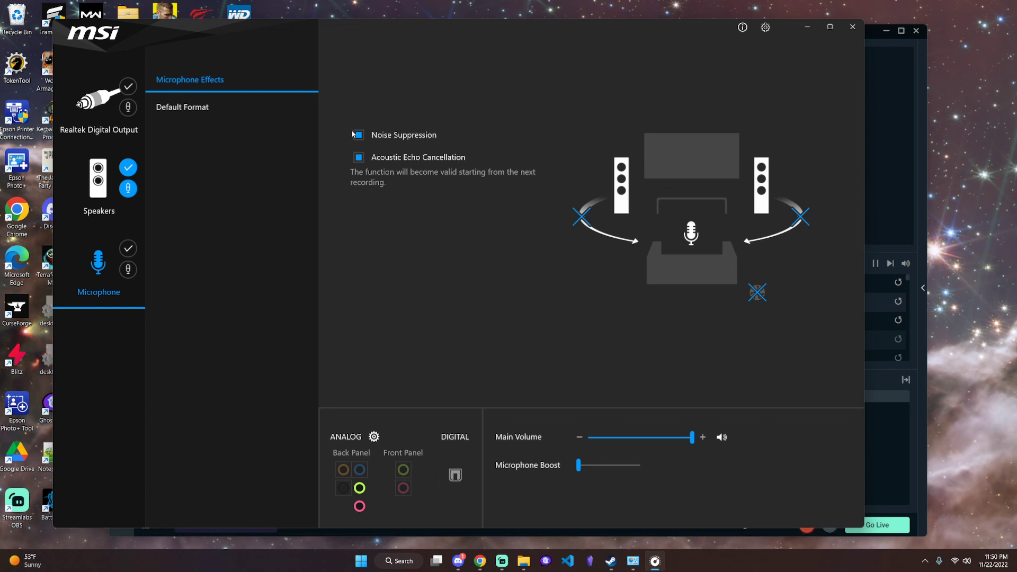
{"action": "left_click", "coordinate": [359, 160]}
{"action": "left_click", "coordinate": [359, 160]}
Switch back to Streamlabs Desktop
{"action": "left_click", "coordinate": [897, 443]}
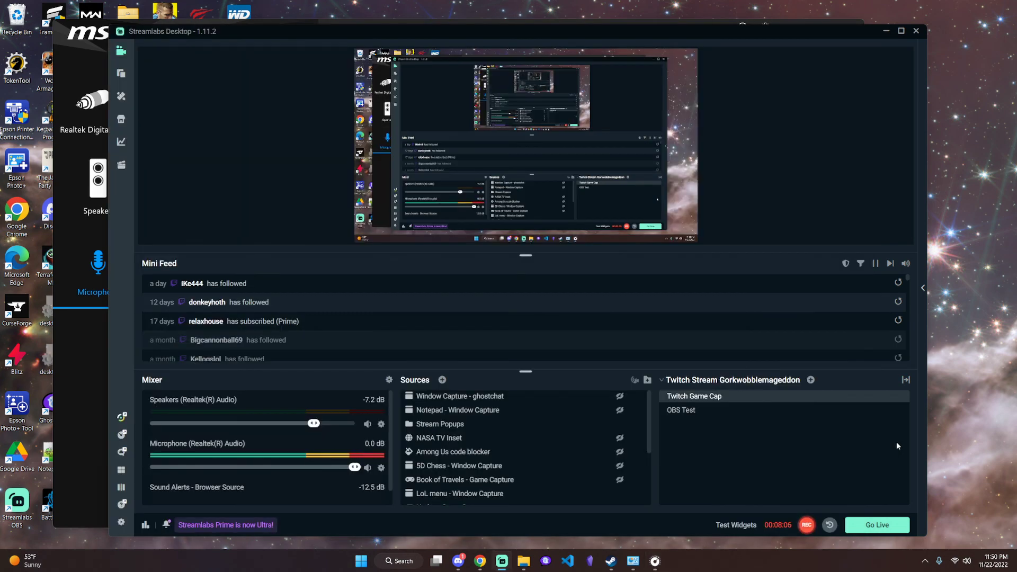